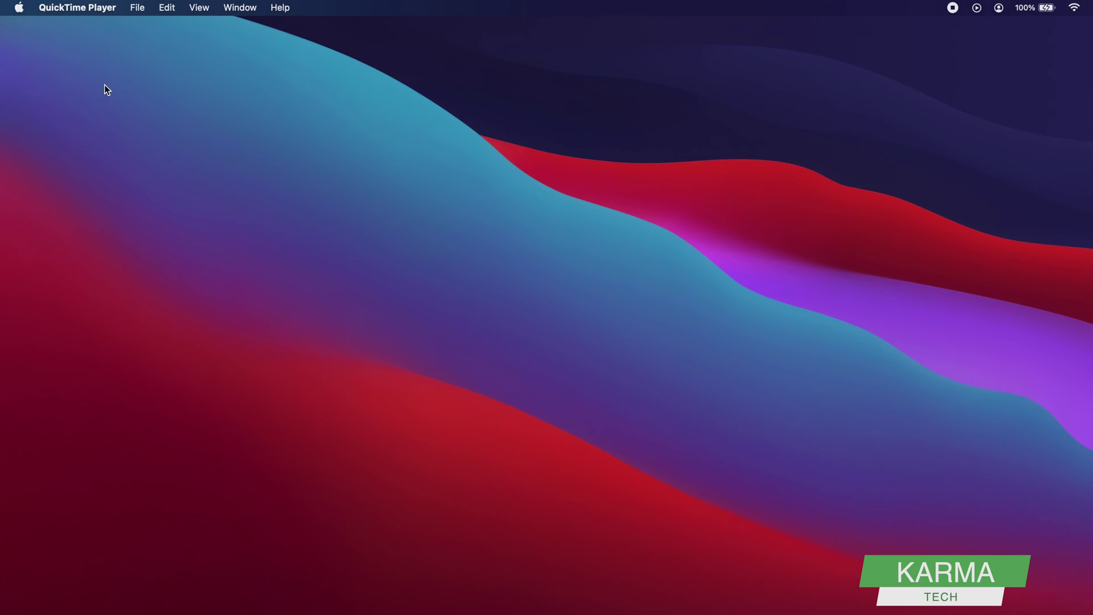
Launch System Preferences through a Spotlight search for 'sys'.
click(19, 8)
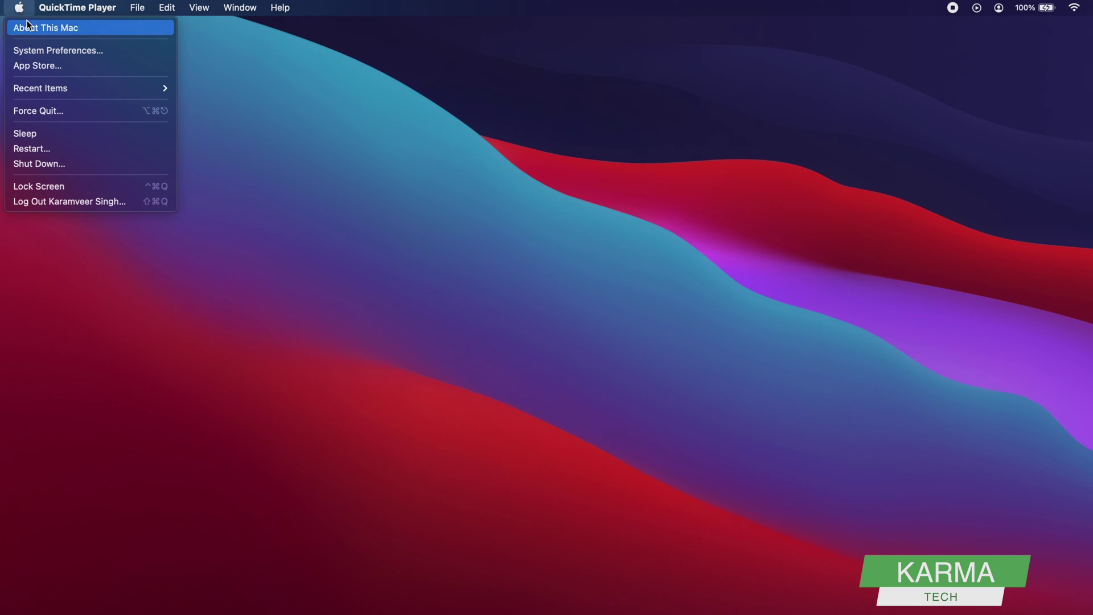
click(547, 359)
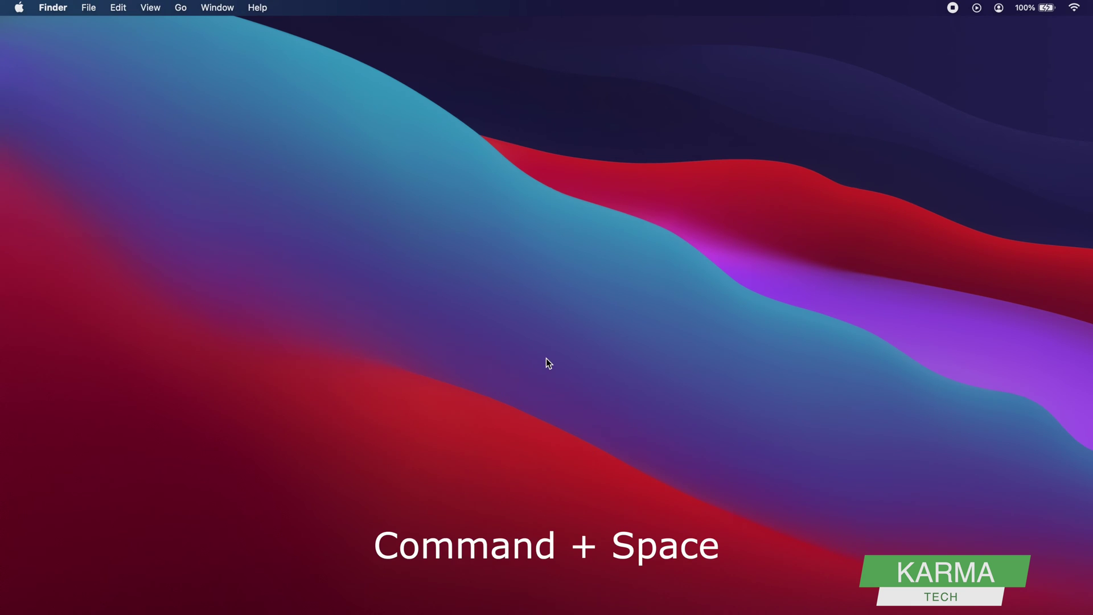
key(super+space)
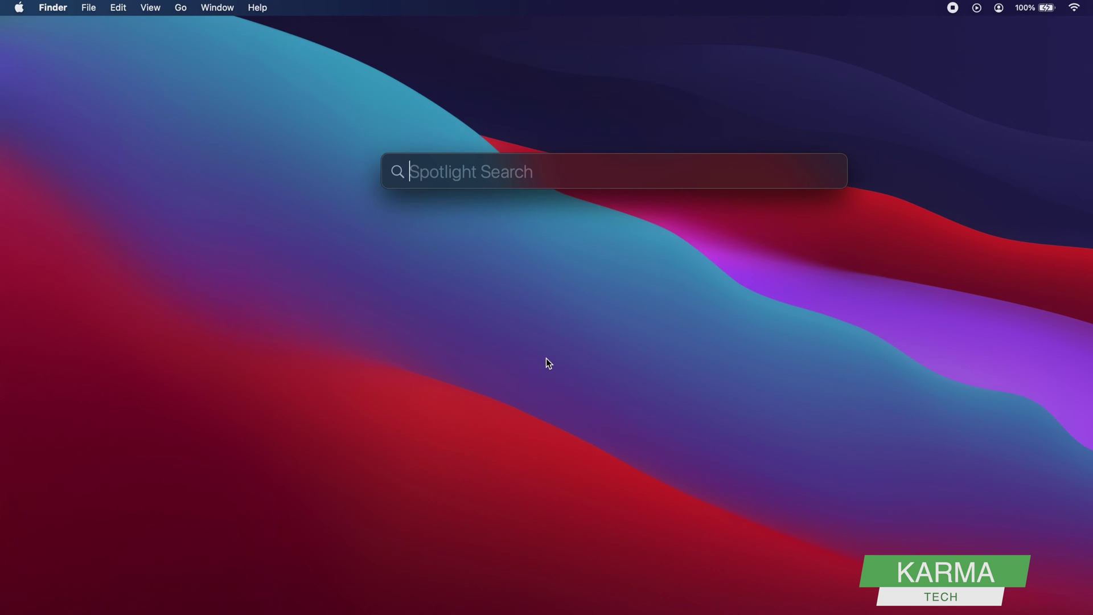
text(sys)
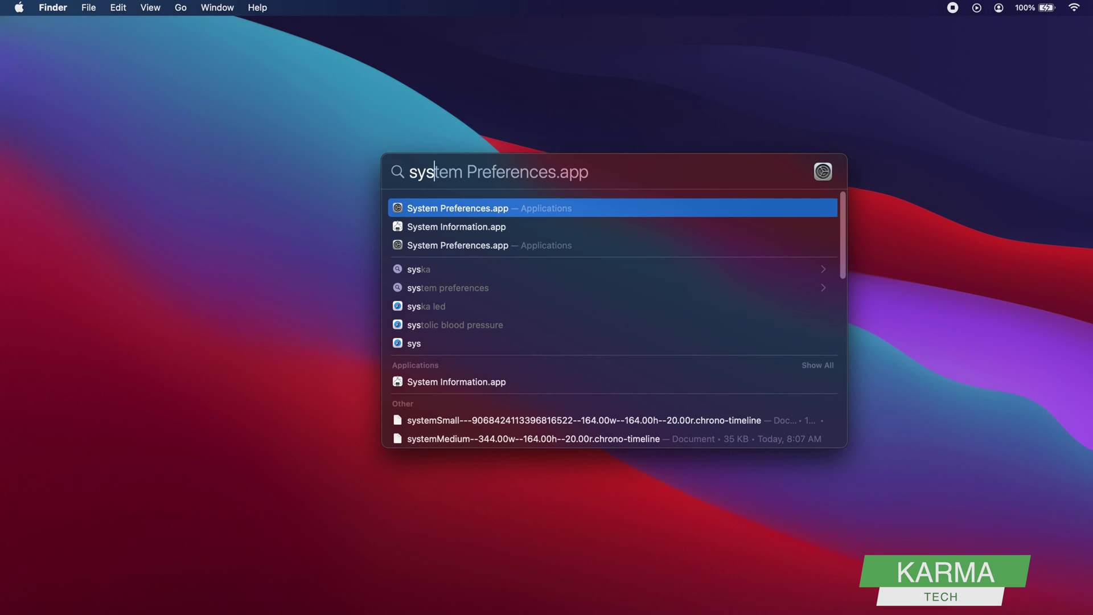
key(Return)
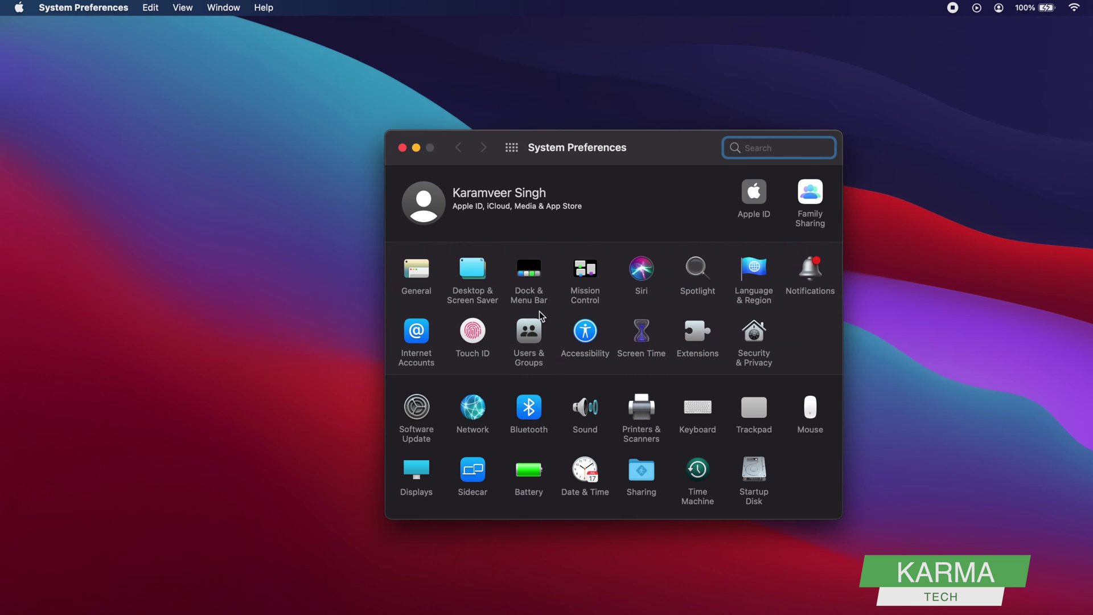
Search 'users', open Users & Groups and start unlocking it.
text(use)
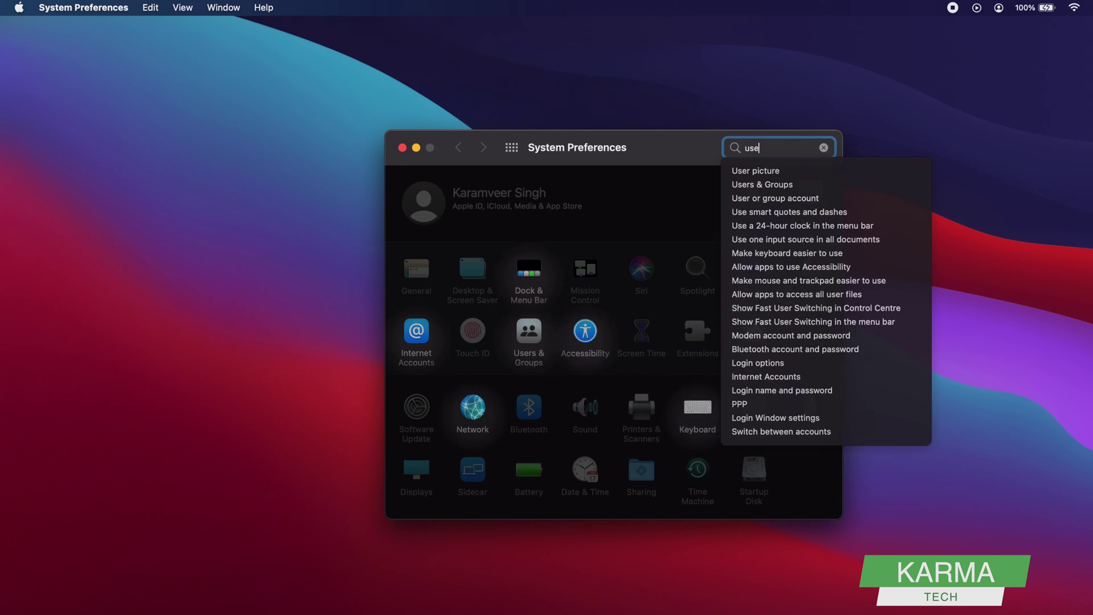
text(rs)
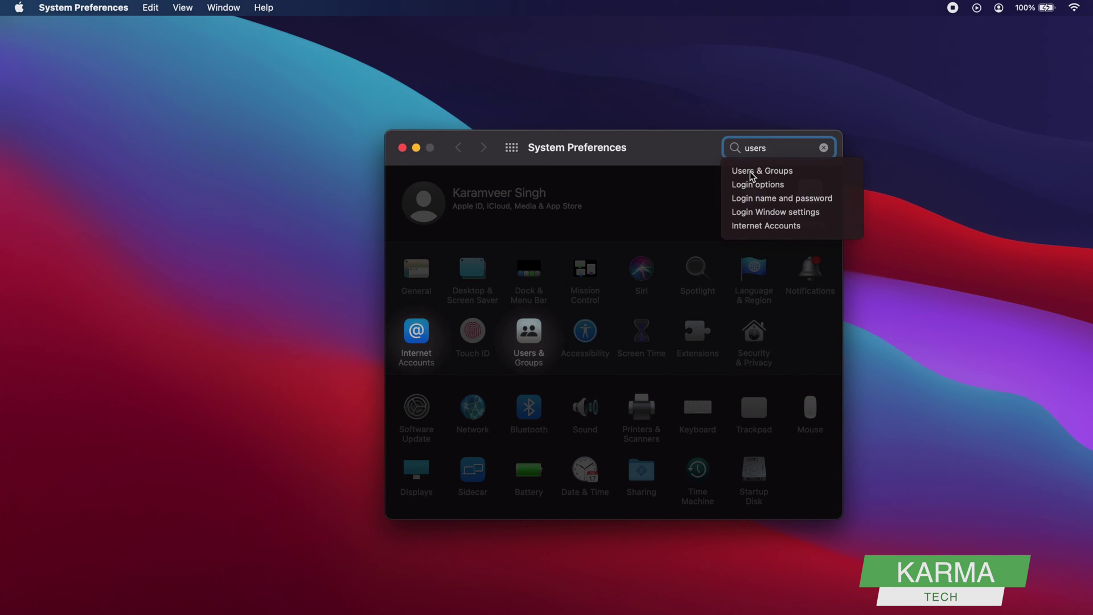
click(750, 171)
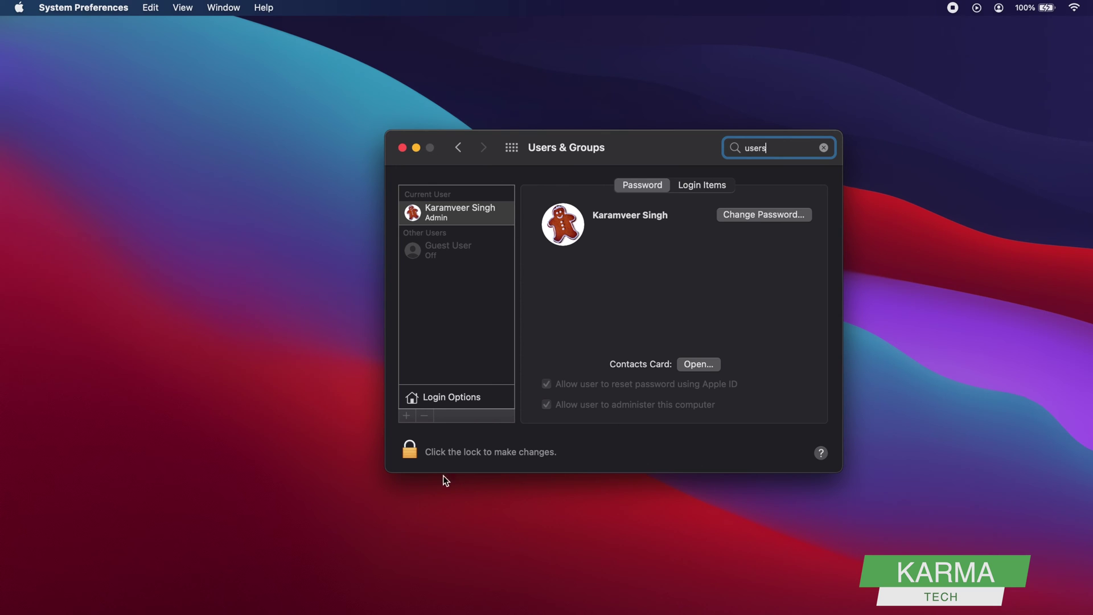
click(410, 456)
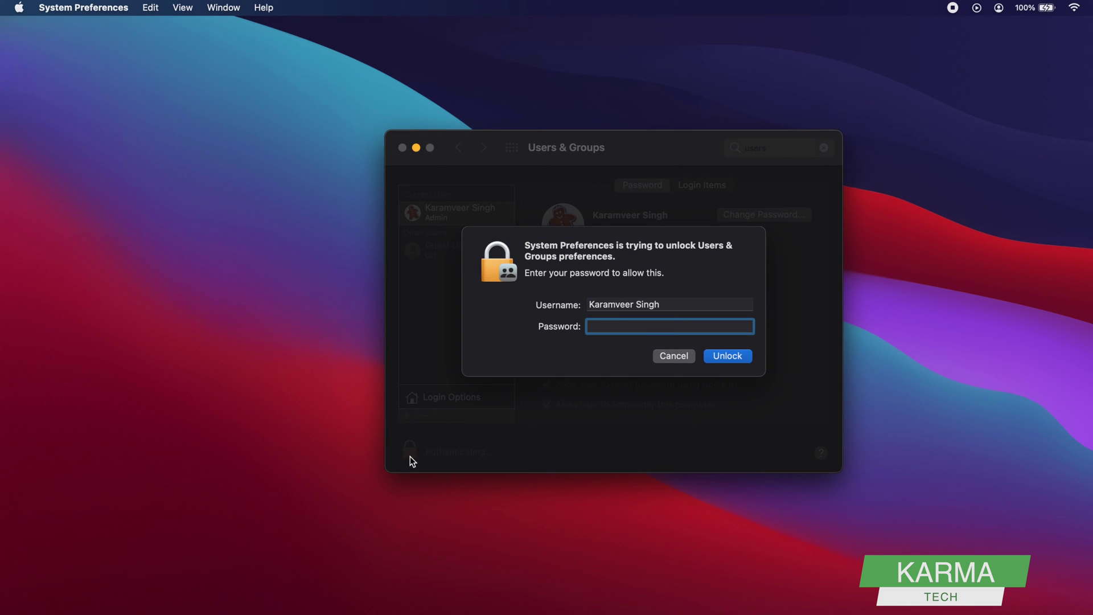
Unlock Users & Groups with the admin password and select the Guest User.
text(••••••)
click(729, 355)
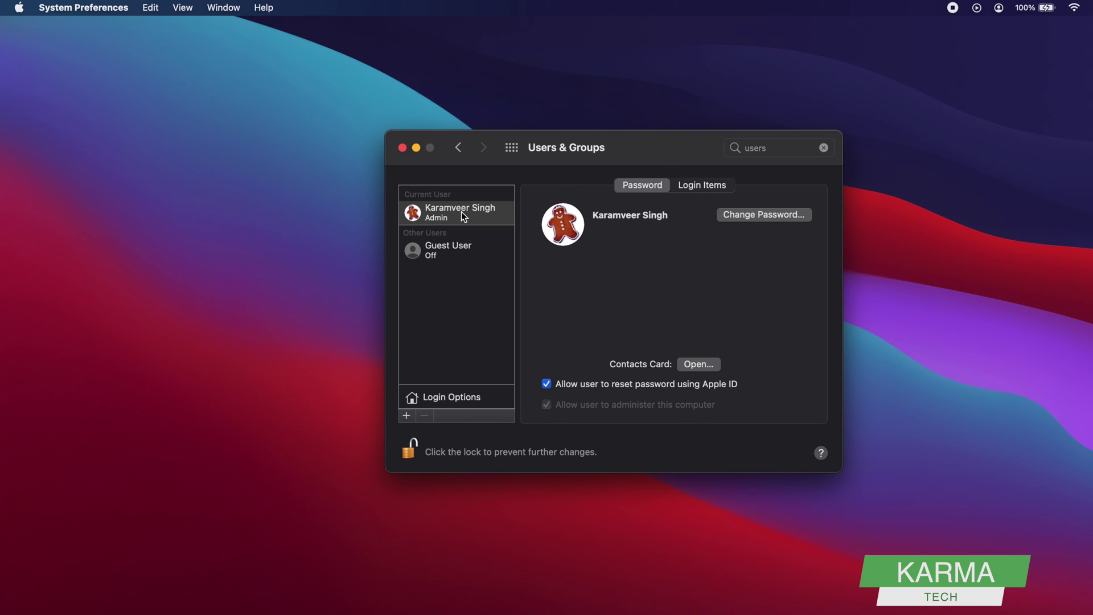
click(454, 253)
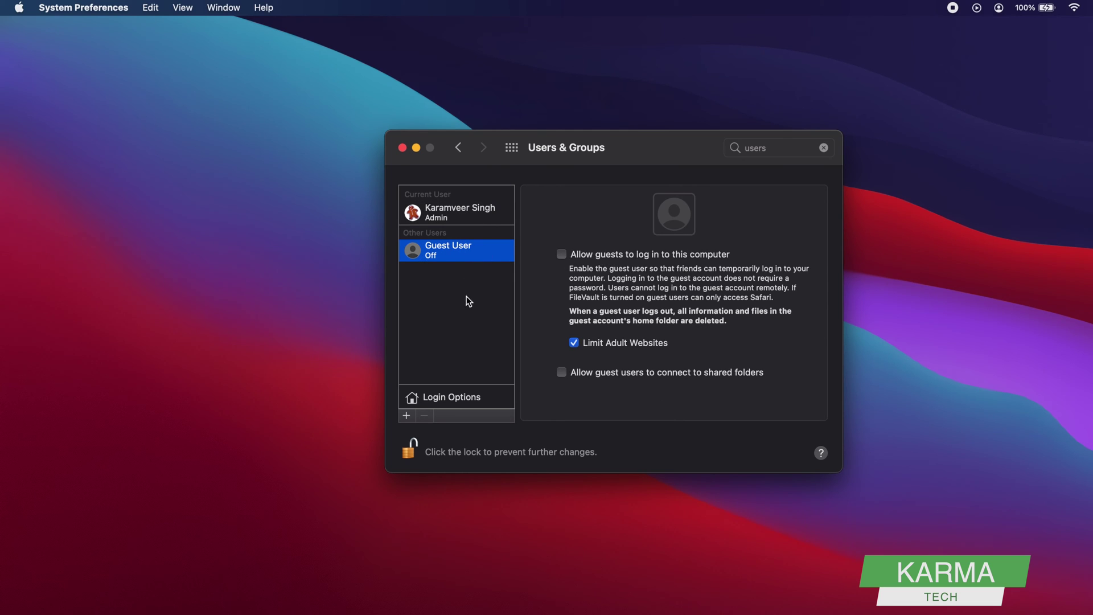
Start a new user account and expand its account-type list.
click(407, 417)
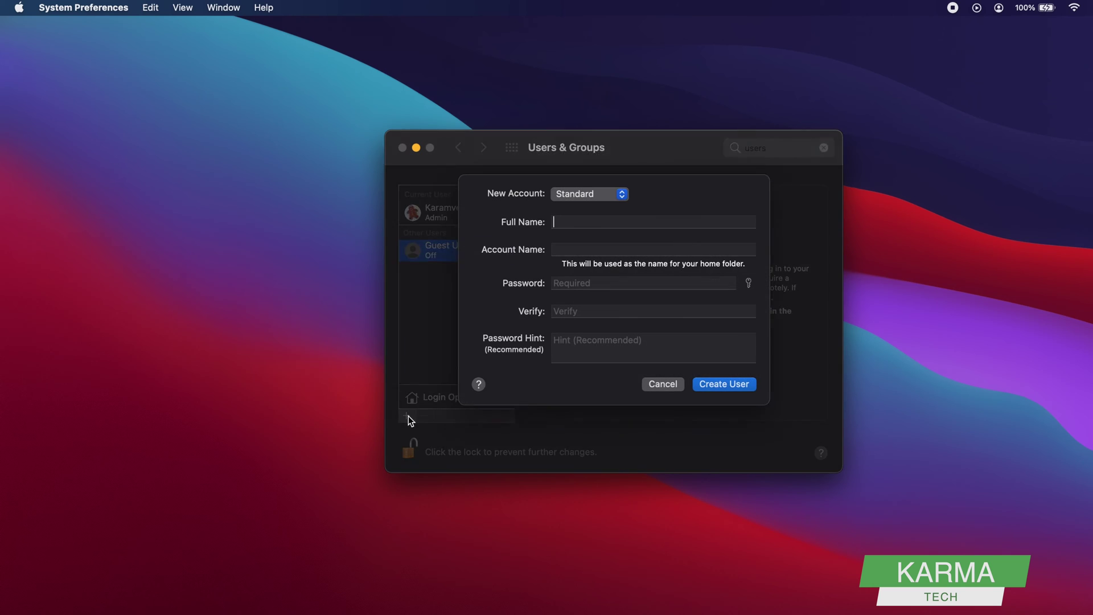
click(621, 208)
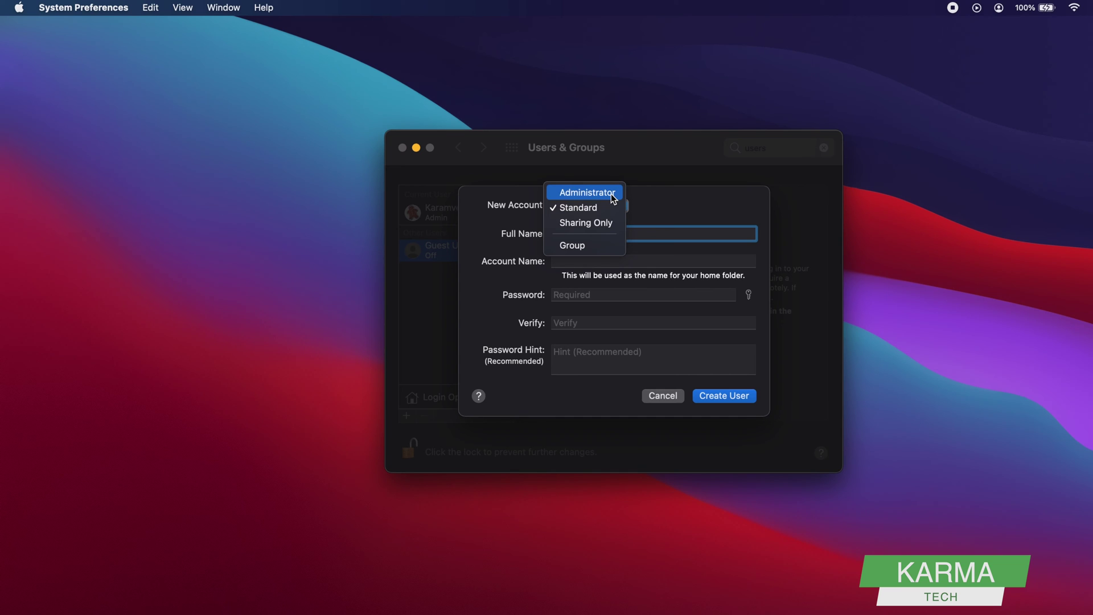
Keep the account type Standard, with full name 'Karma Tech' and account name 'karma'.
click(593, 206)
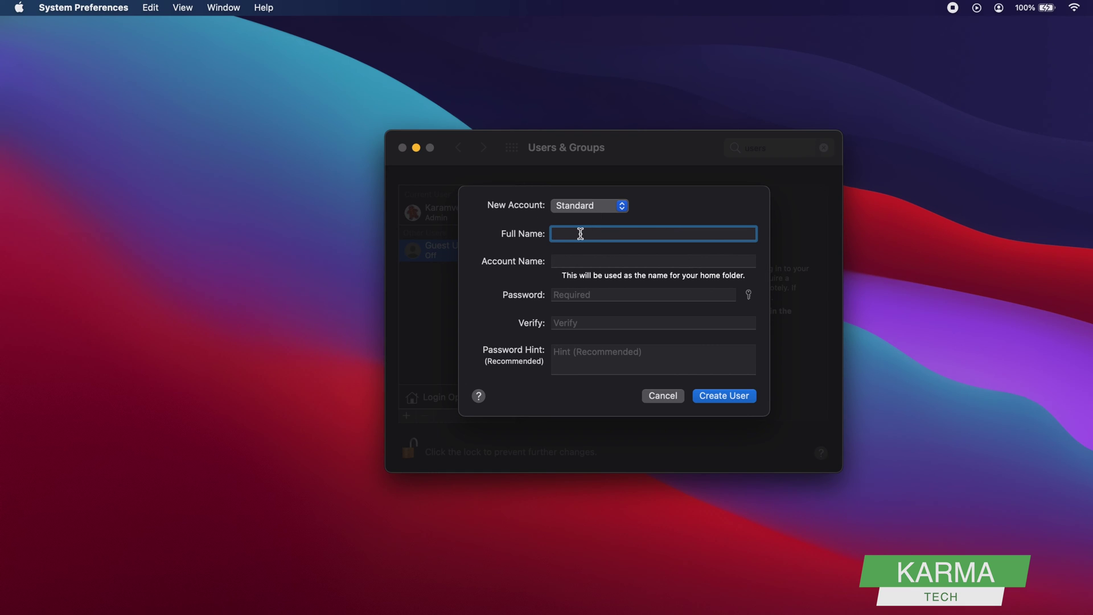
text(Karma)
text( Tech)
key(Tab)
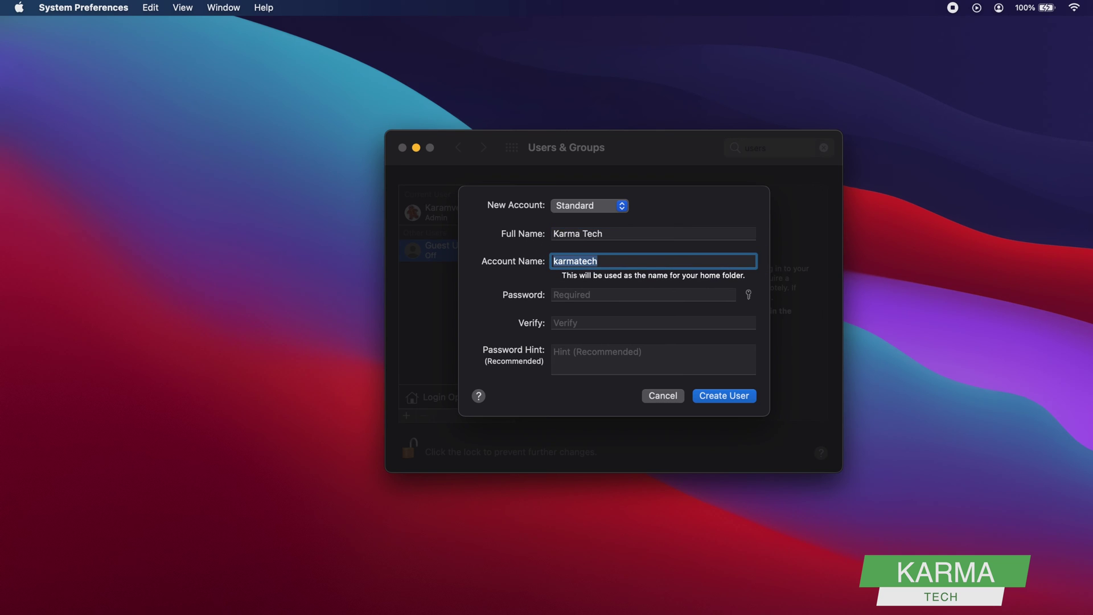
text(karma)
key(Tab)
Set and verify the password, add a password hint, and create the account.
text(••••••••••)
key(Tab)
text(••••••••••)
key(Tab)
text(Wh)
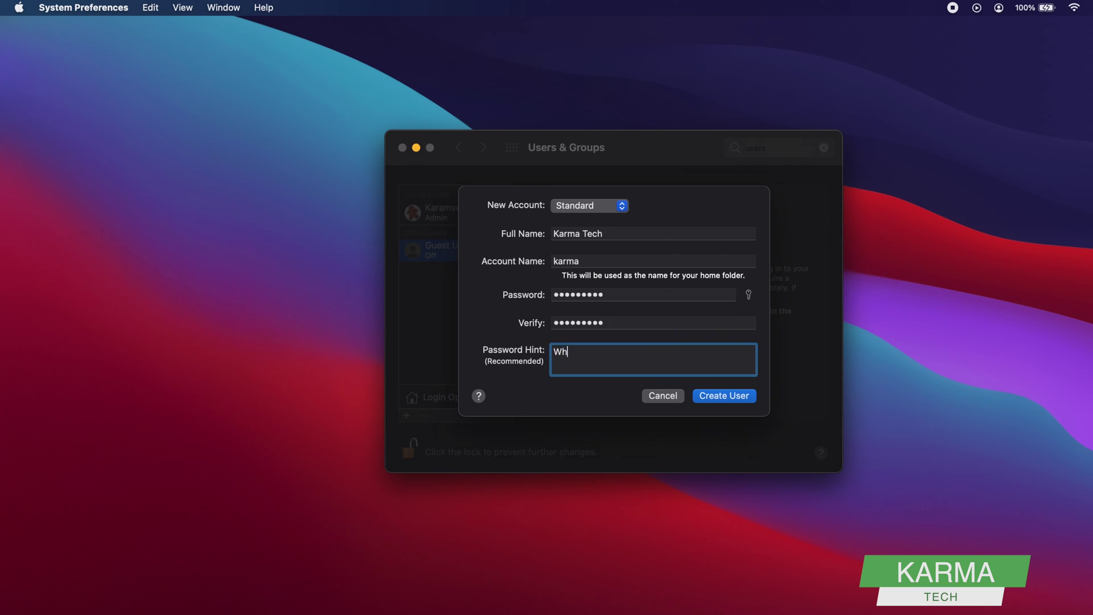
text(at hint you w)
text(nat to g)
key(BackSpace)
key(BackSpace)
key(BackSpace)
key(BackSpace)
key(BackSpace)
key(BackSpace)
key(BackSpace)
text(ant to give)
text(...)
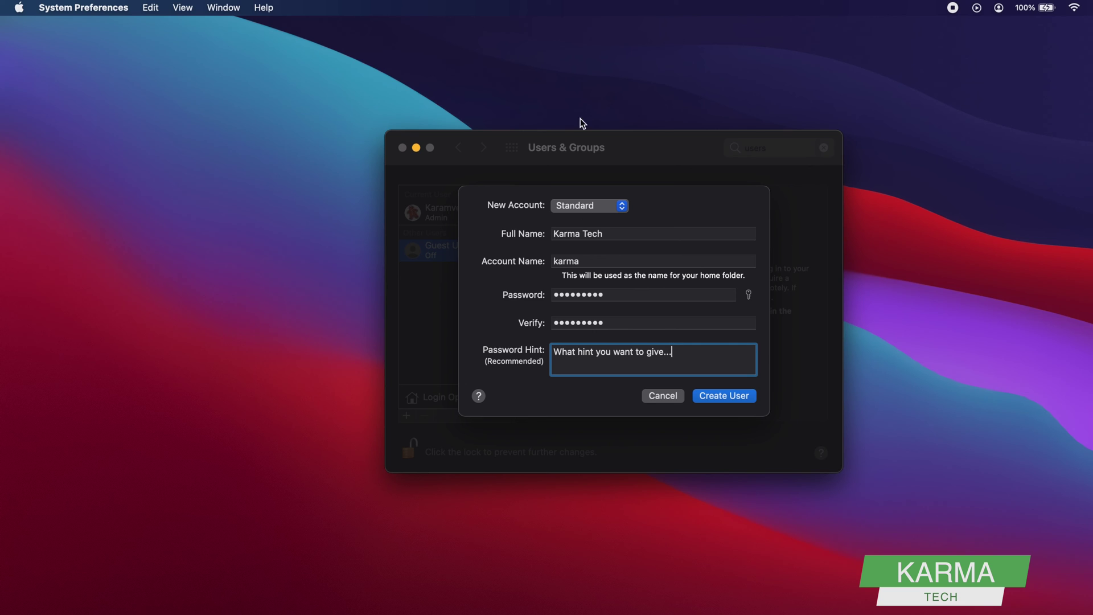
click(732, 398)
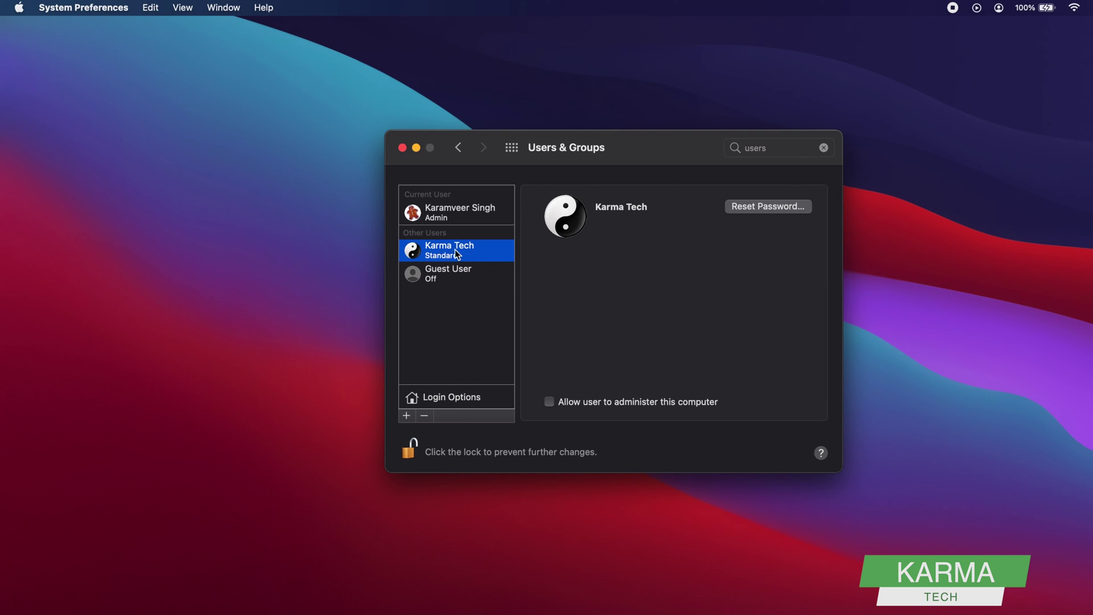
Change Karma Tech's picture to the default green chalkboard image and save it.
mouse_move(564, 215)
click(573, 217)
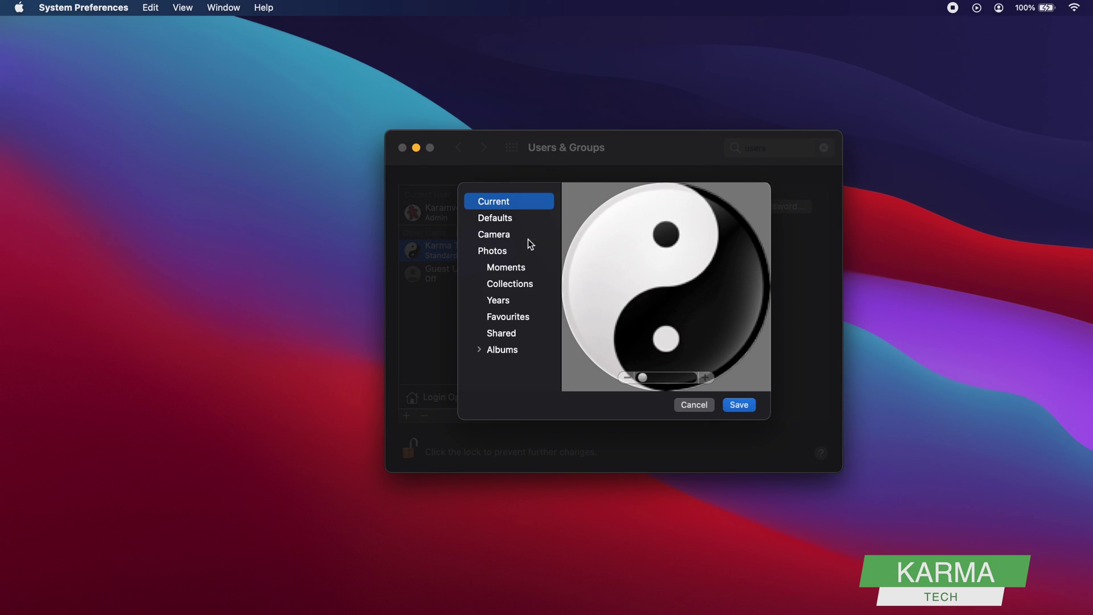
click(503, 255)
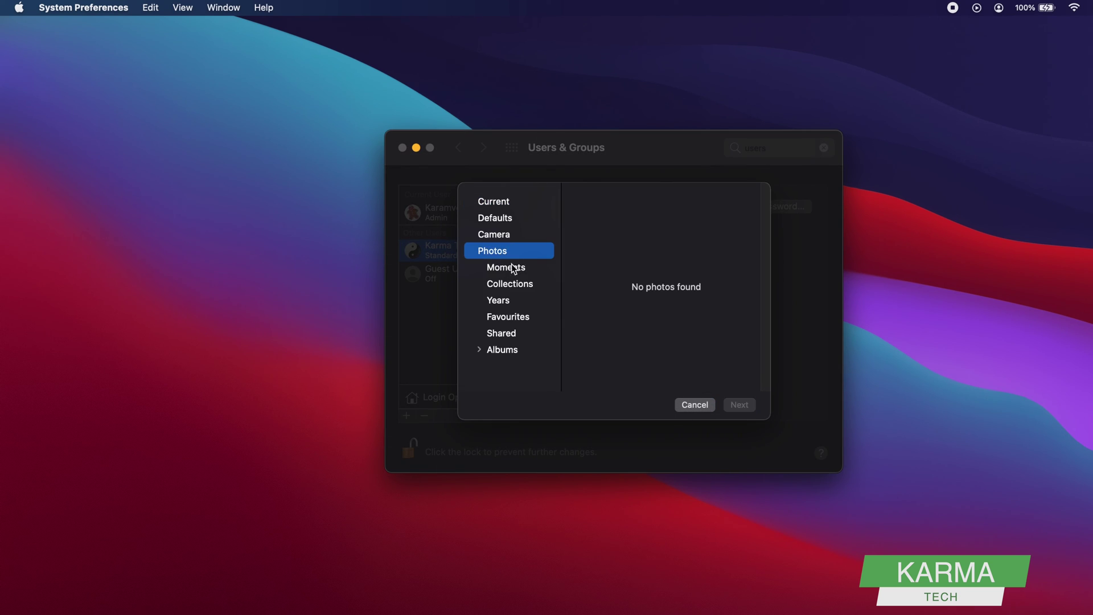
click(506, 270)
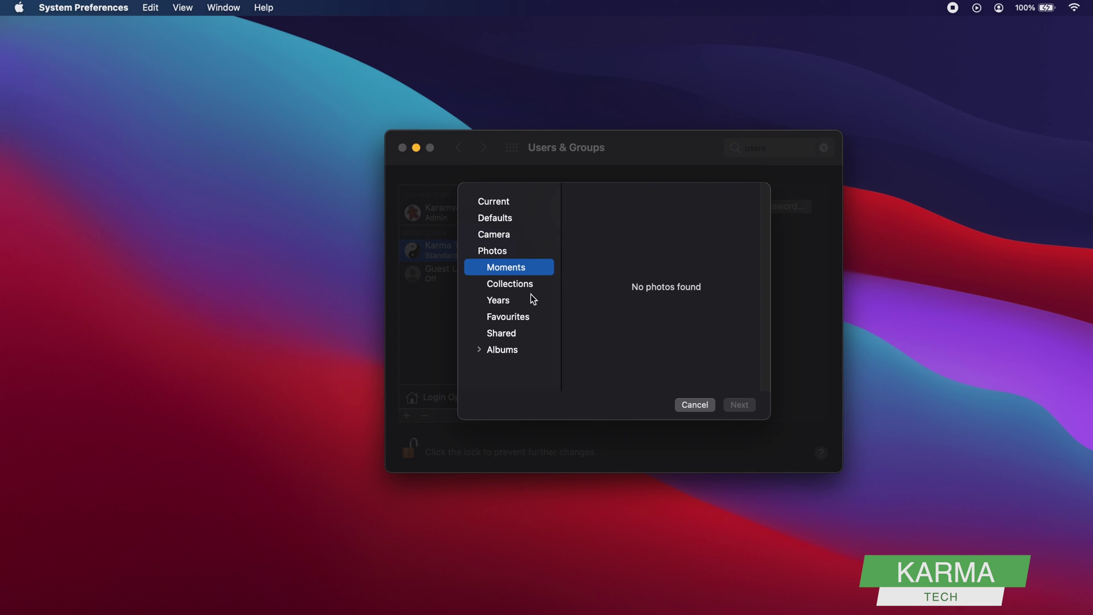
click(505, 220)
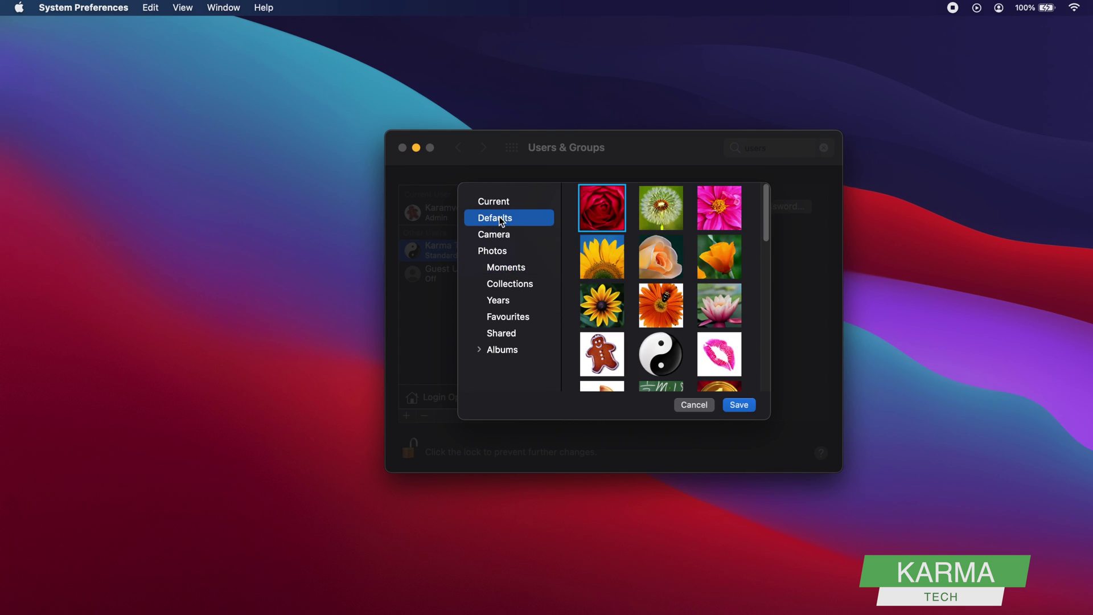
scroll(748, 322, down, 1)
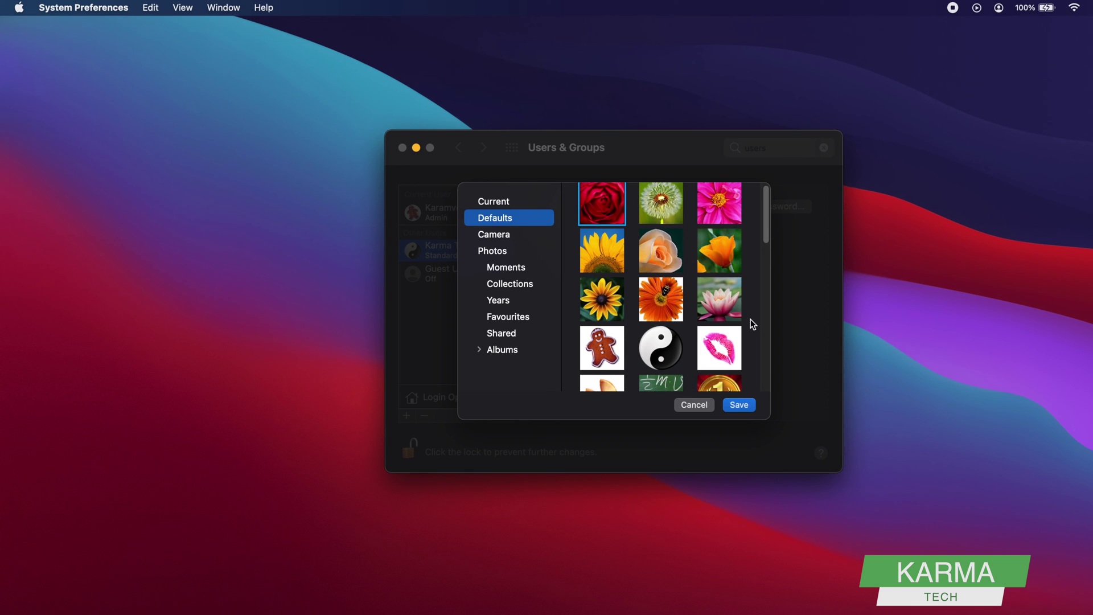
scroll(706, 285, down, 3)
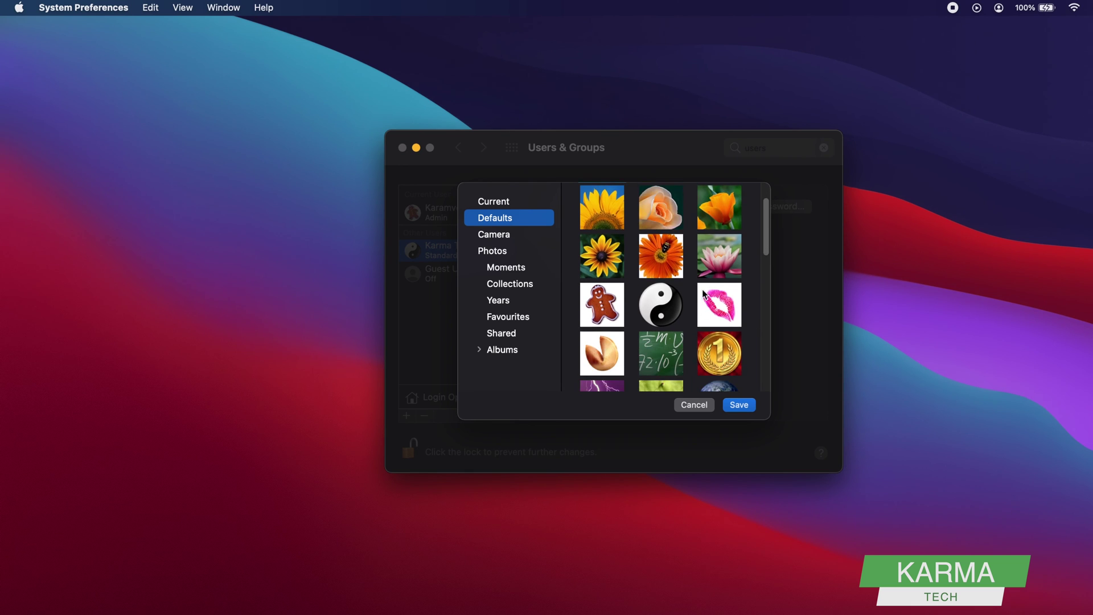
click(678, 359)
click(742, 405)
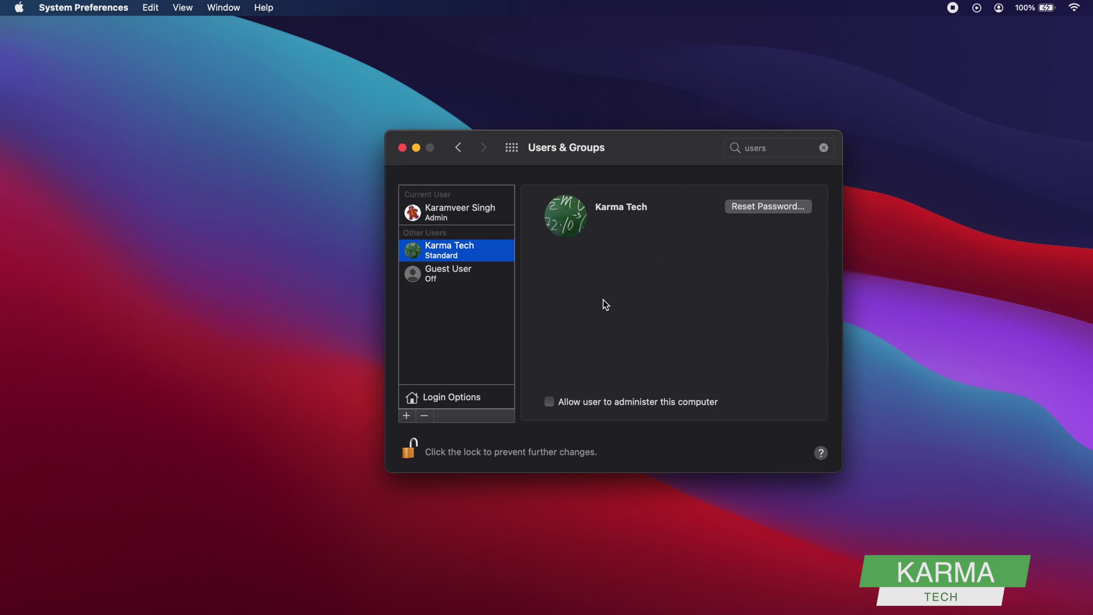
click(467, 217)
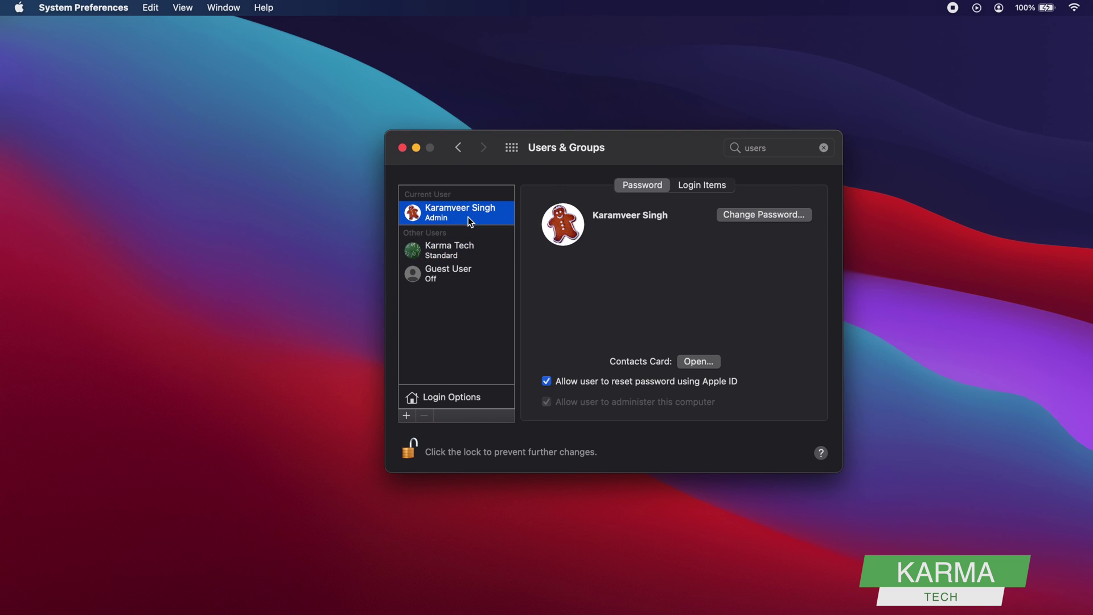